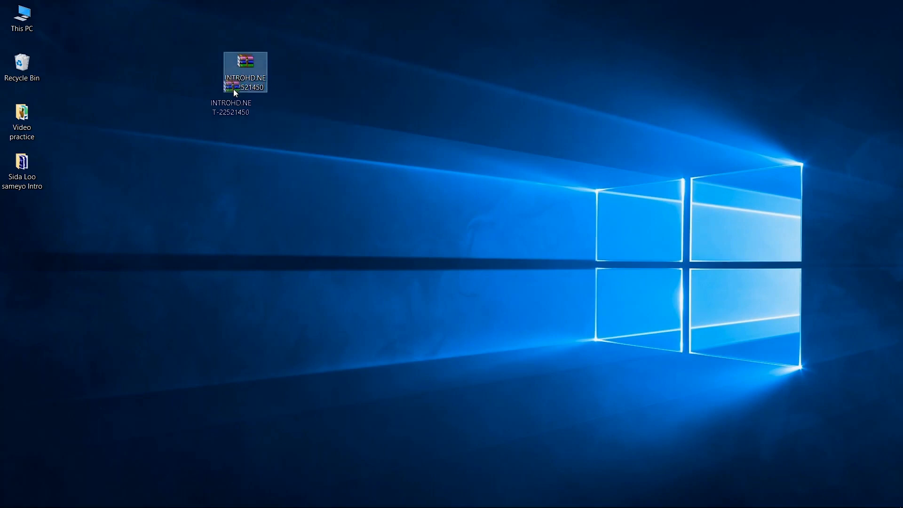
# - Extract the INTROHD.NET-22521450 archive on the desktop into a folder of the same name
pyautogui.moveTo(234, 90); pyautogui.dragTo(238, 105)
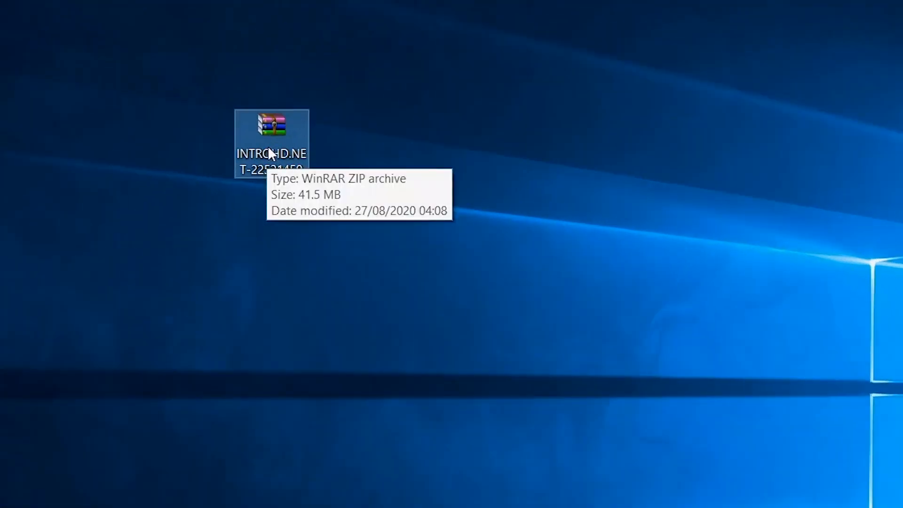
pyautogui.rightClick(278, 125)
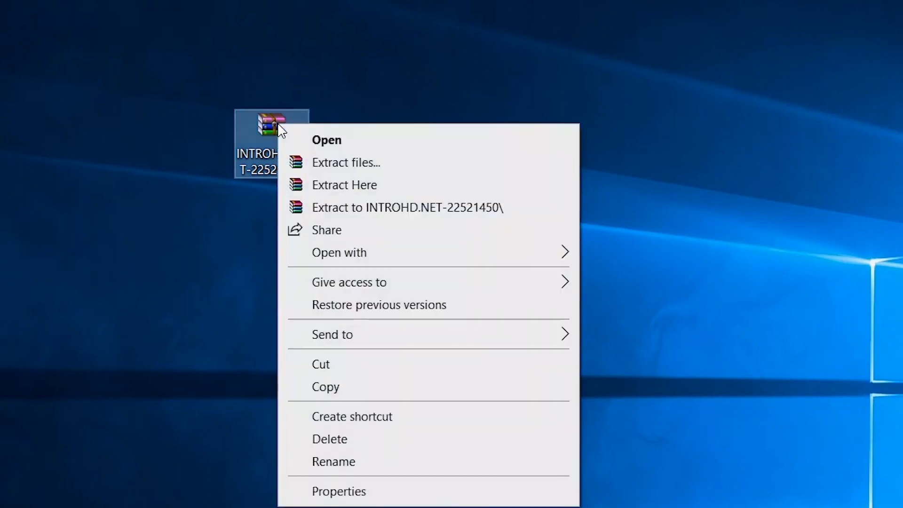
pyautogui.click(365, 207)
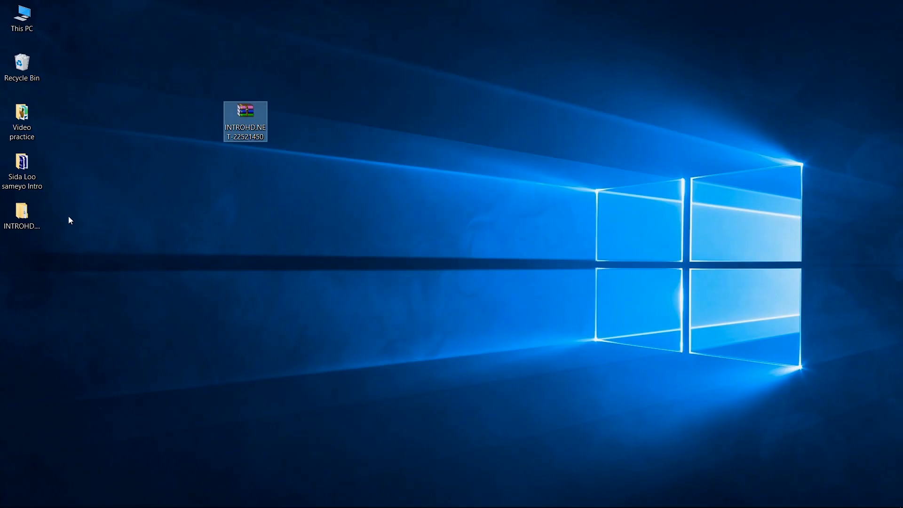
# - Place the extracted folder beside the archive and open its CircularTitleReveal_MOGRT subfolder to see the template file
pyautogui.moveTo(14, 227); pyautogui.dragTo(146, 133)
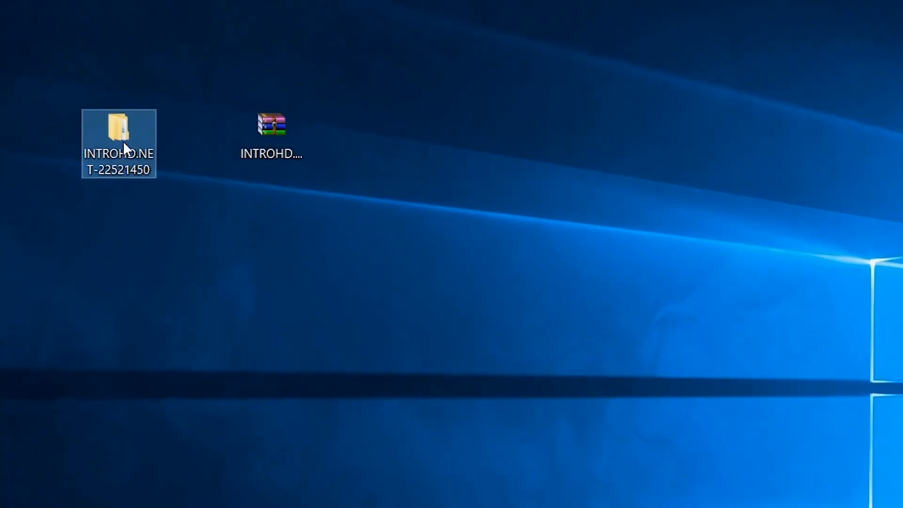
pyautogui.doubleClick(158, 119)
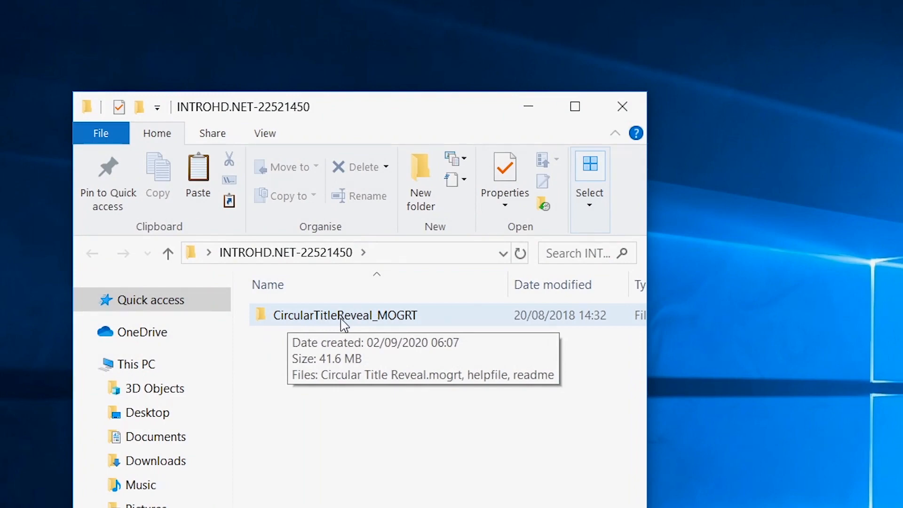
pyautogui.doubleClick(327, 323)
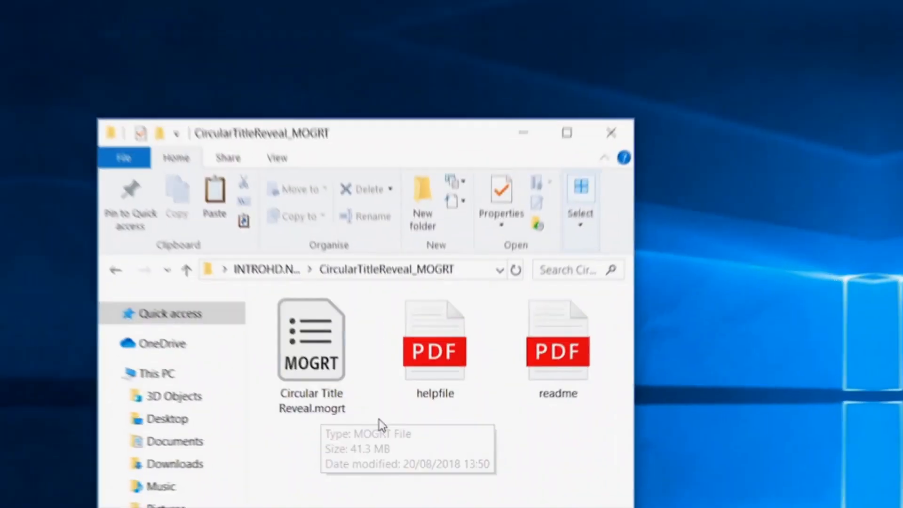
pyautogui.click(320, 358)
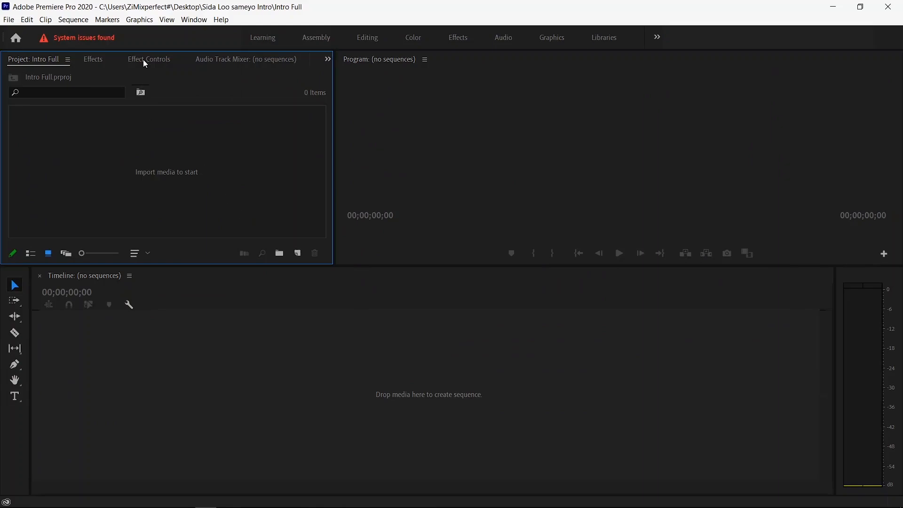
# - In Premiere Pro, install the motion graphics template Circular Title Reveal.mogrt from the extracted CircularTitleReveal_MOGRT folder, overwriting the existing copy
pyautogui.click(139, 21)
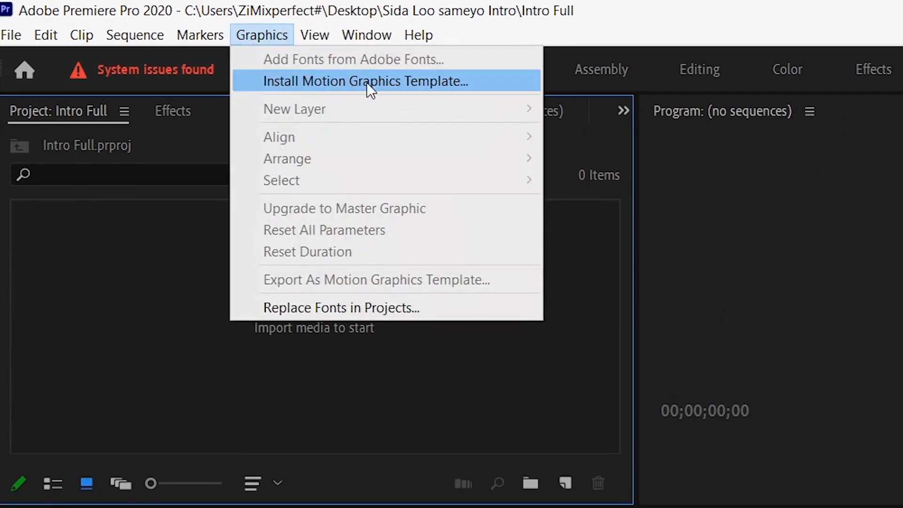
pyautogui.click(396, 82)
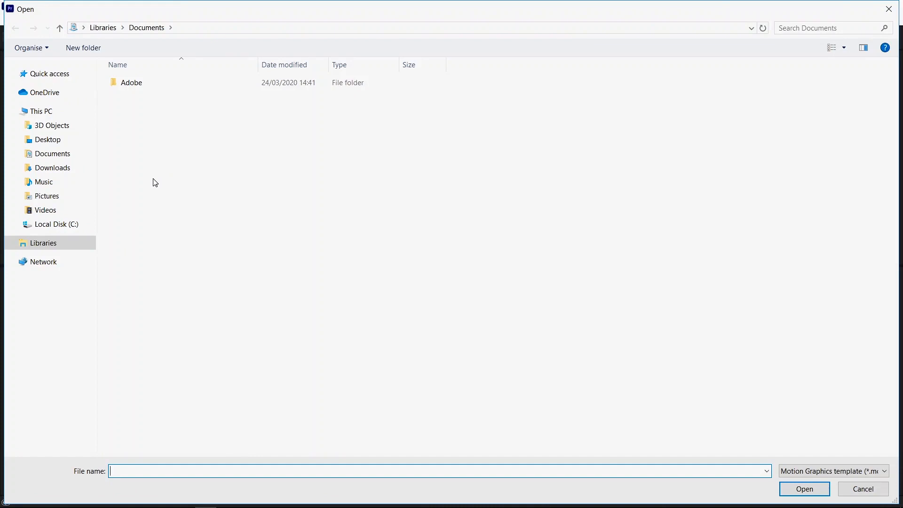
pyautogui.click(36, 145)
pyautogui.doubleClick(264, 120)
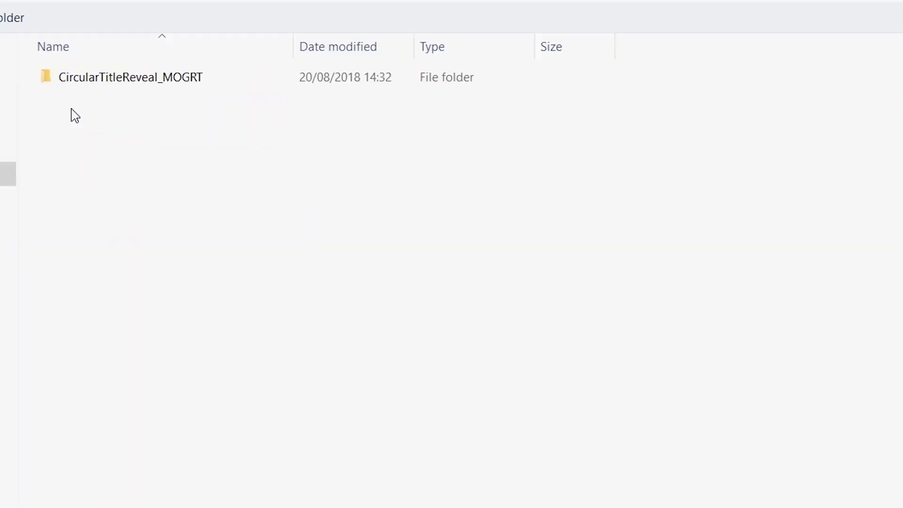
pyautogui.doubleClick(119, 81)
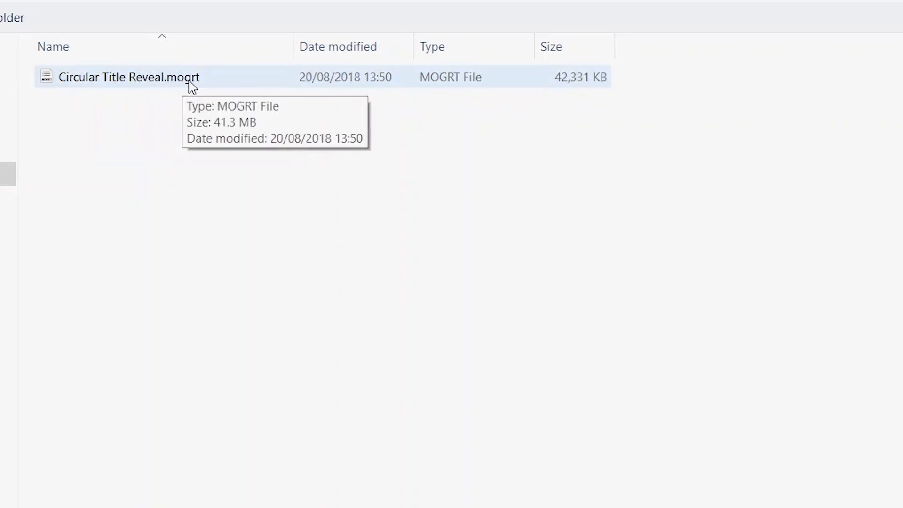
pyautogui.doubleClick(123, 81)
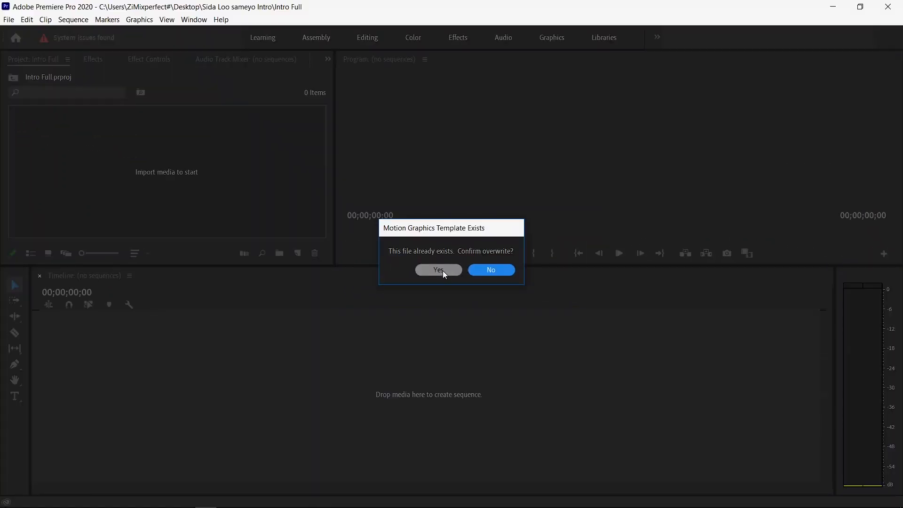
pyautogui.click(444, 271)
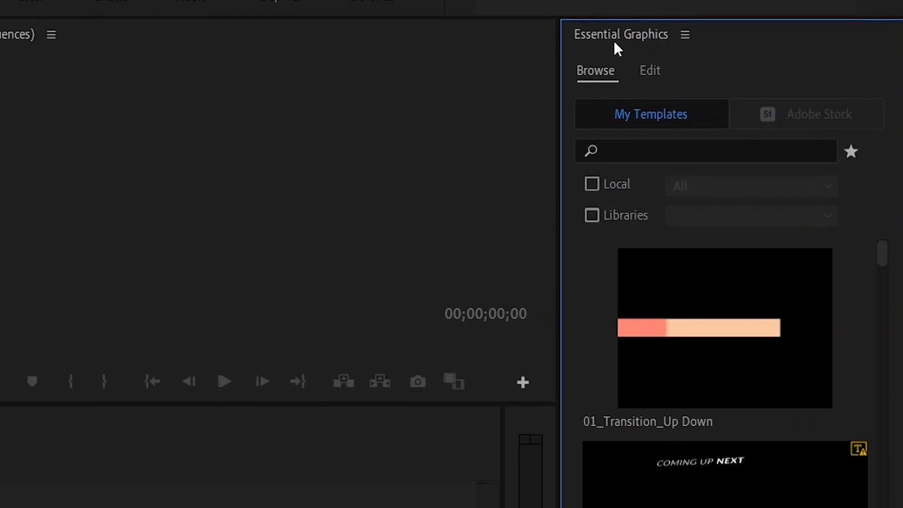
# - Find the Circular Title Reveal template in Essential Graphics and try to place it in the empty timeline
pyautogui.click(39, 2)
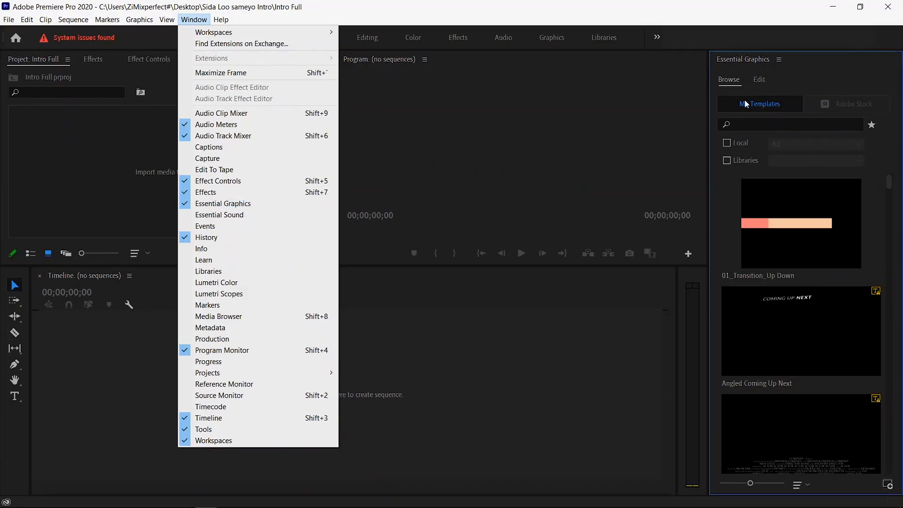
pyautogui.moveTo(889, 186)
pyautogui.mouseDown()
pyautogui.moveTo(892, 197)
pyautogui.moveTo(893, 174)
pyautogui.mouseUp()
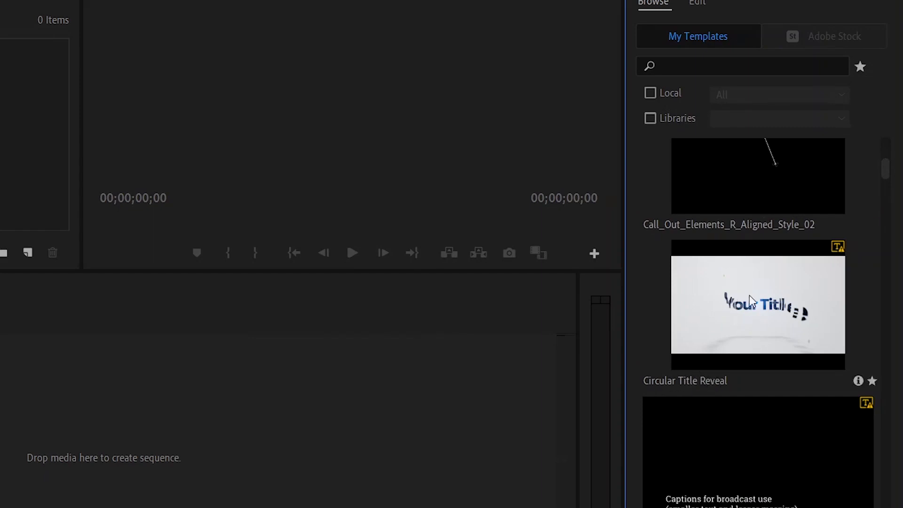
pyautogui.moveTo(690, 325); pyautogui.dragTo(281, 403)
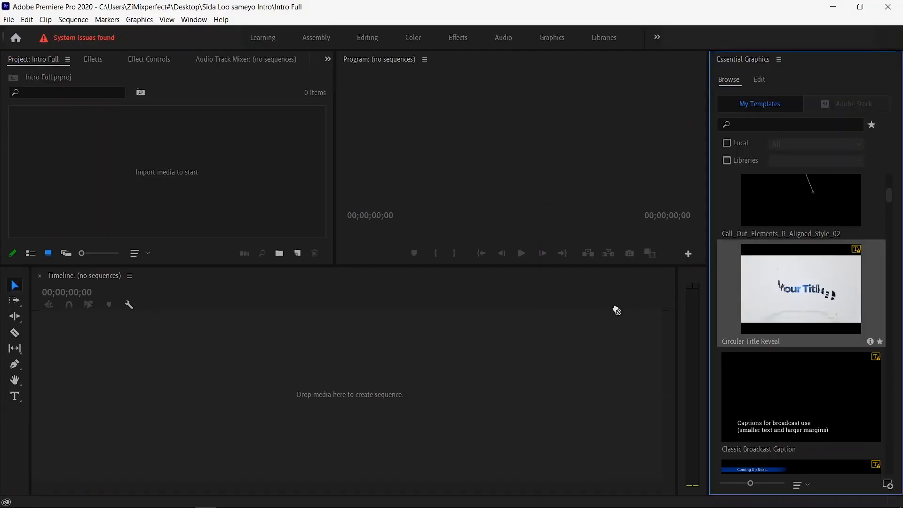
pyautogui.moveTo(472, 356); pyautogui.dragTo(369, 396)
pyautogui.moveTo(370, 393); pyautogui.dragTo(371, 324)
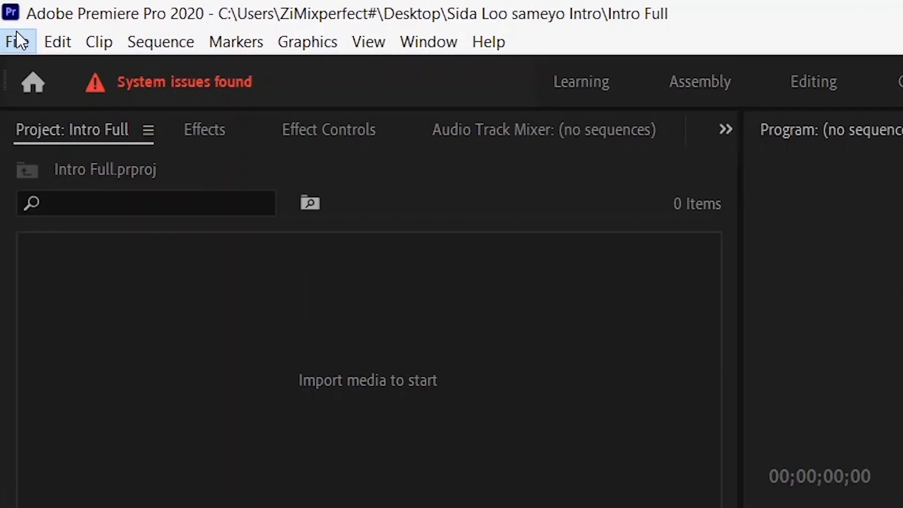
# - Create a new sequence named Sequence 01 using the DSLR 1080p30 preset
pyautogui.click(8, 19)
pyautogui.moveTo(19, 30)
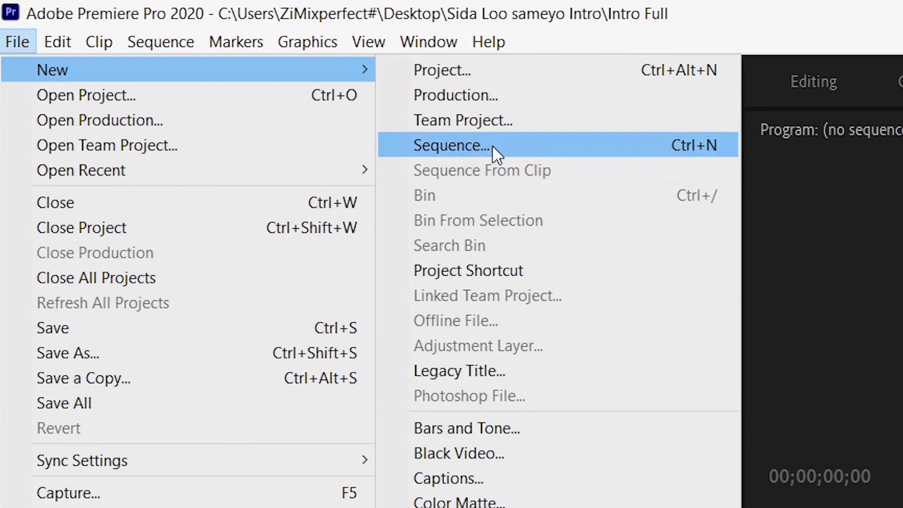
pyautogui.click(862, 349)
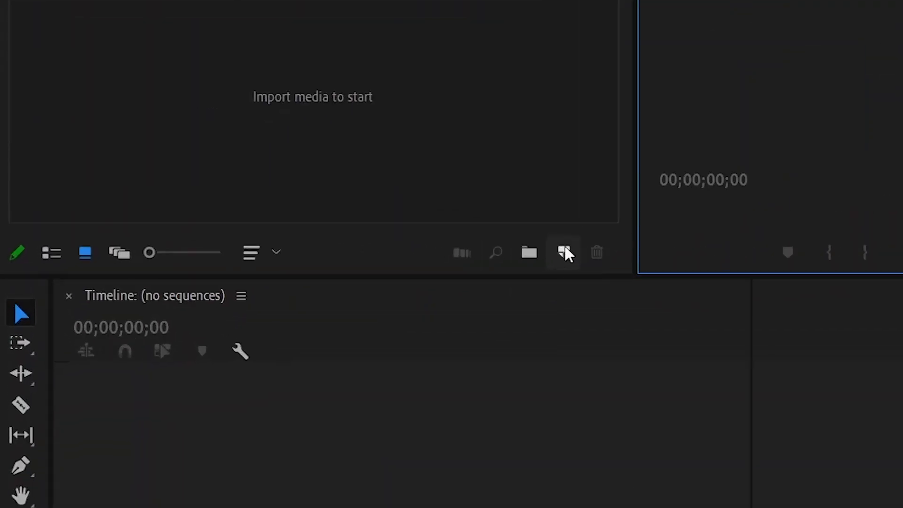
pyautogui.click(565, 248)
pyautogui.click(636, 281)
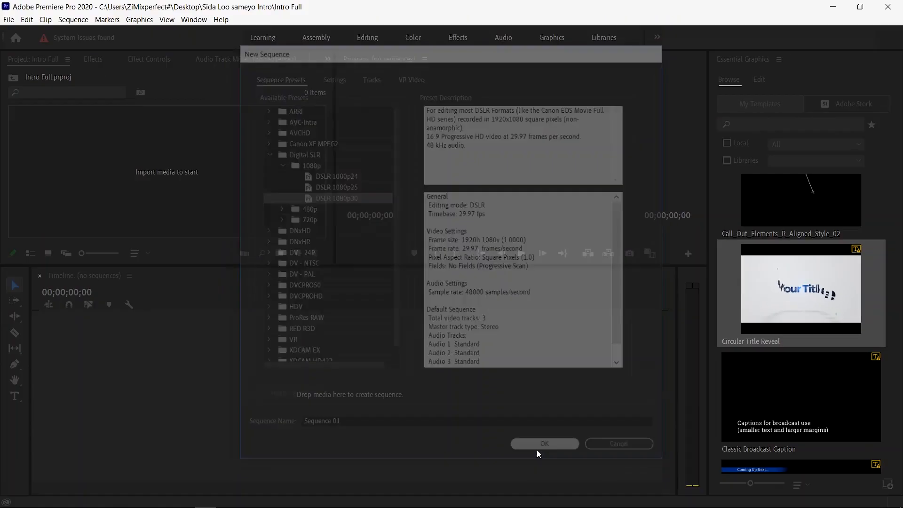
pyautogui.click(534, 445)
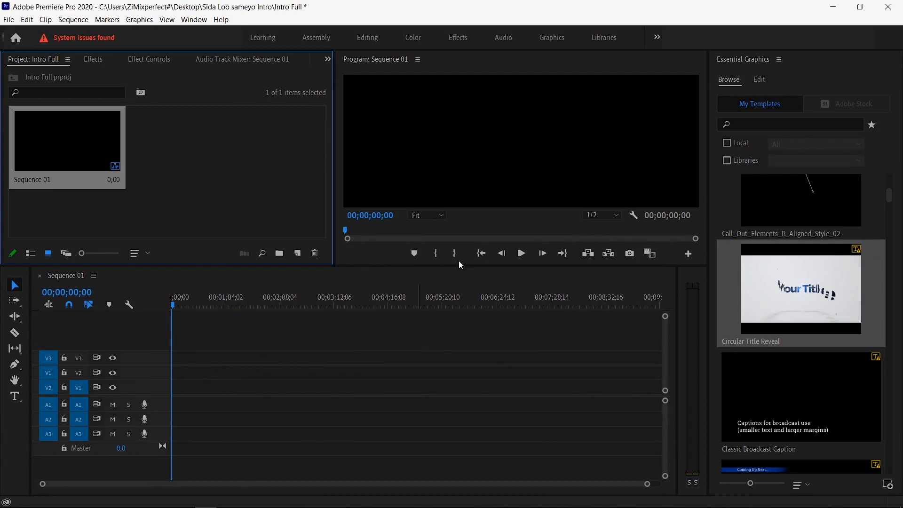
# - Add the Circular Title Reveal template at the start of video track V1 and accept substitution of the missing fonts
pyautogui.moveTo(462, 265); pyautogui.dragTo(466, 297)
pyautogui.moveTo(780, 292)
pyautogui.moveTo(797, 293); pyautogui.dragTo(195, 405)
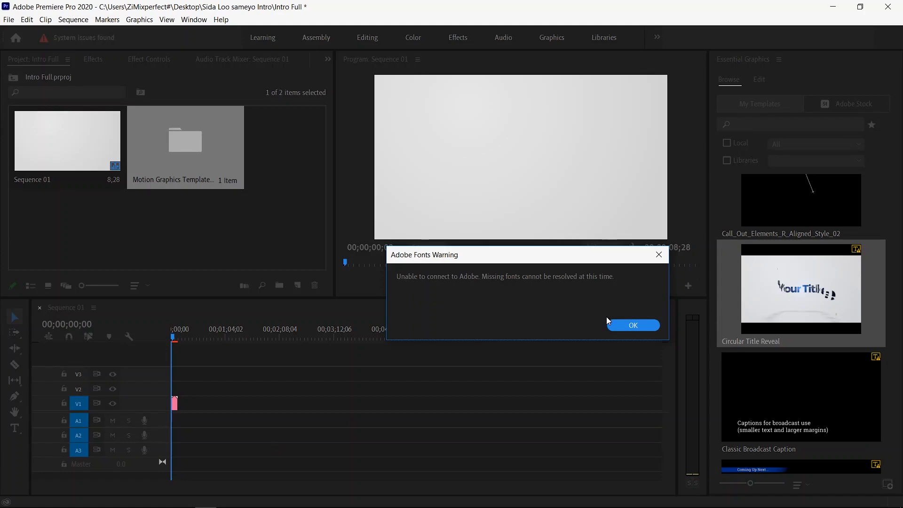
pyautogui.click(611, 324)
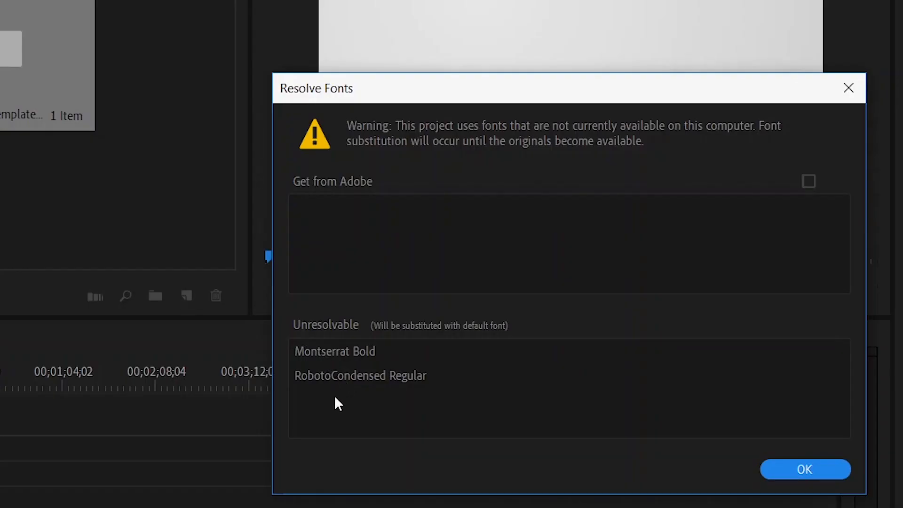
pyautogui.click(333, 397)
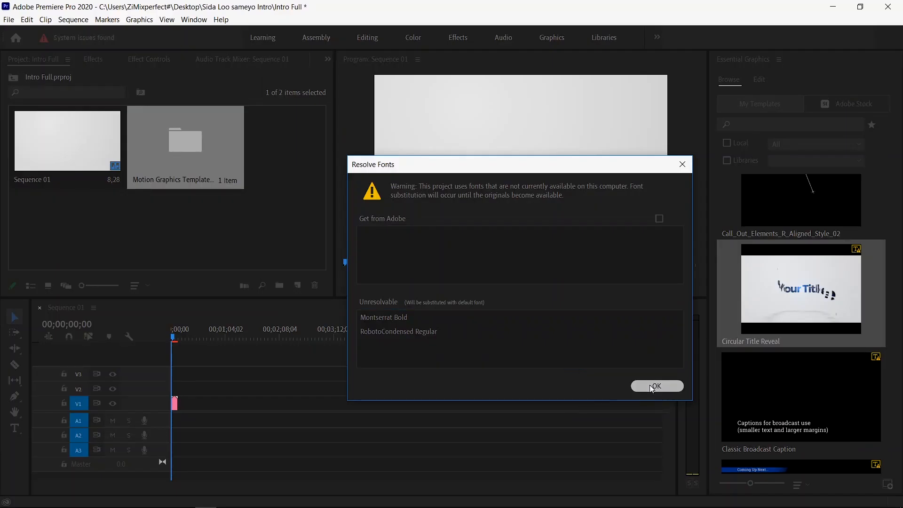
pyautogui.click(805, 469)
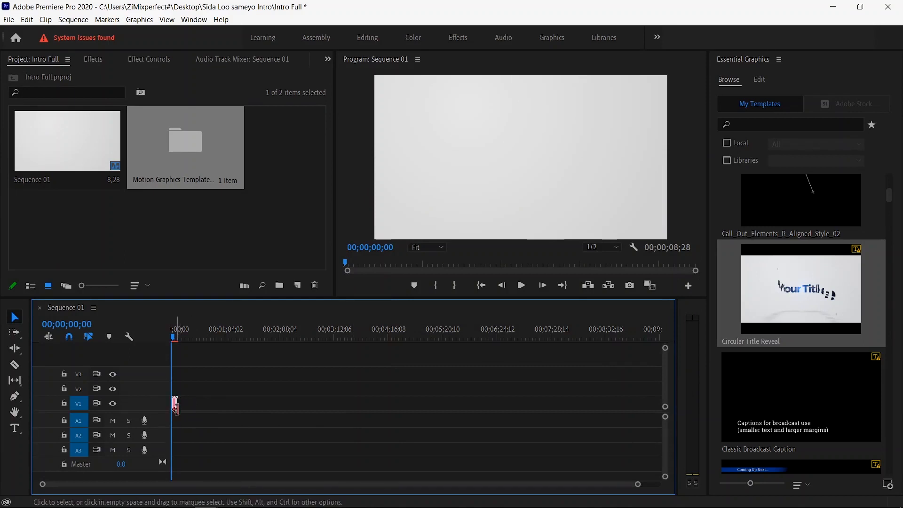
# - Magnify the timeline until the Circular Title Reveal clip fills most of it and expand video track V1
pyautogui.click(175, 405)
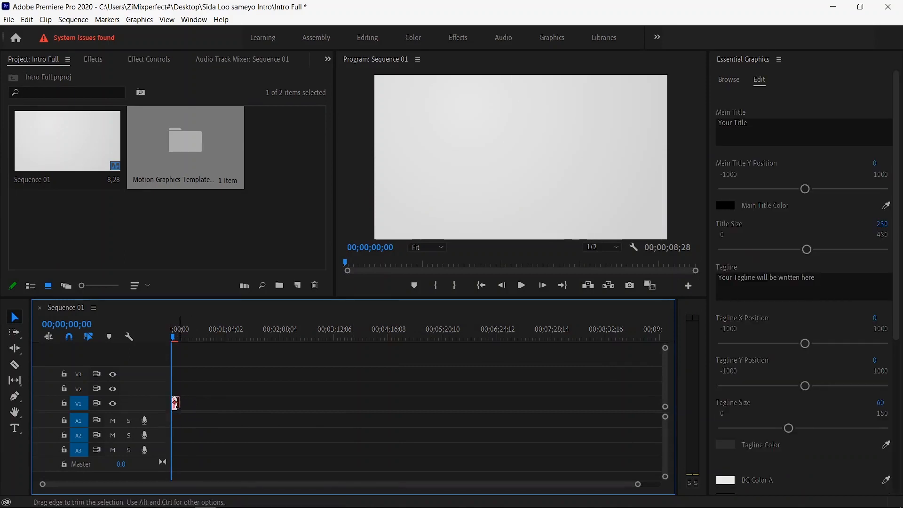
pyautogui.click(200, 411)
pyautogui.press('=')
pyautogui.press('=')
pyautogui.press('=')
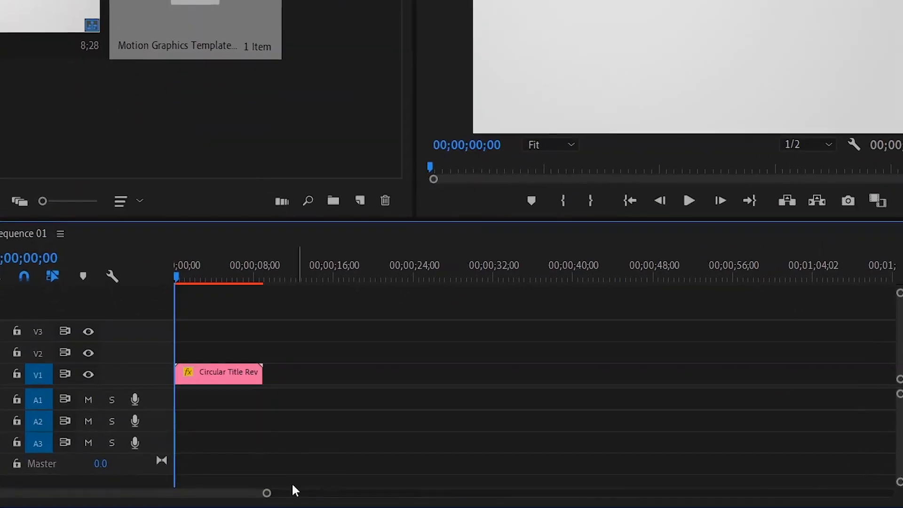
pyautogui.moveTo(268, 493); pyautogui.dragTo(201, 483)
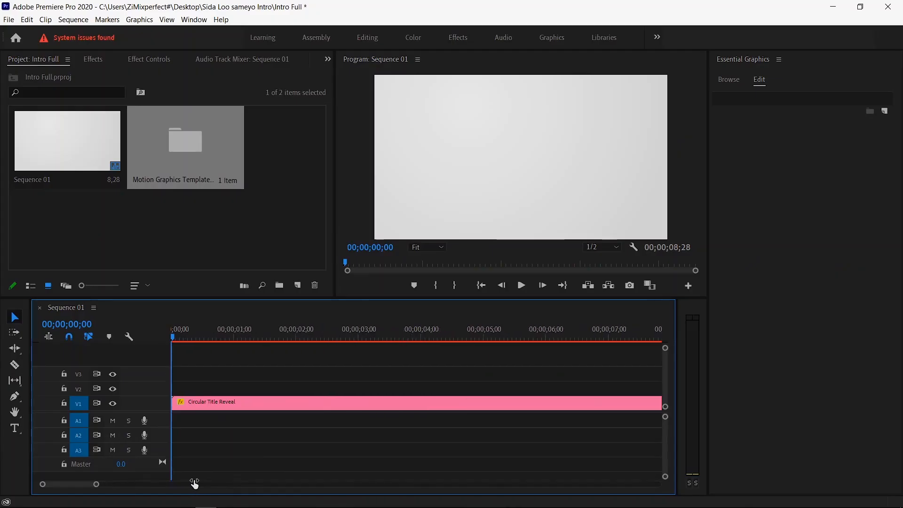
pyautogui.doubleClick(165, 400)
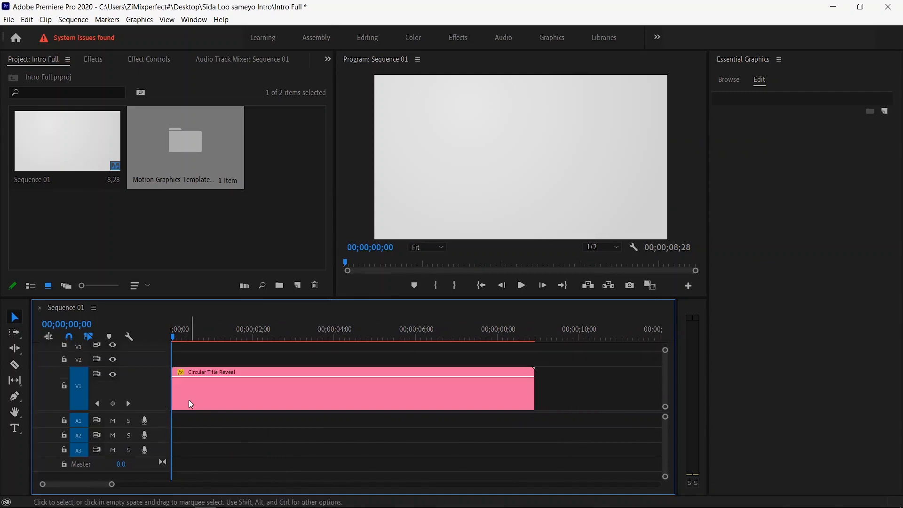
# - Move the playhead to 00;00;02;09 and show the Circular Title Reveal clip's editable properties in Essential Graphics
pyautogui.moveTo(218, 338); pyautogui.dragTo(249, 338)
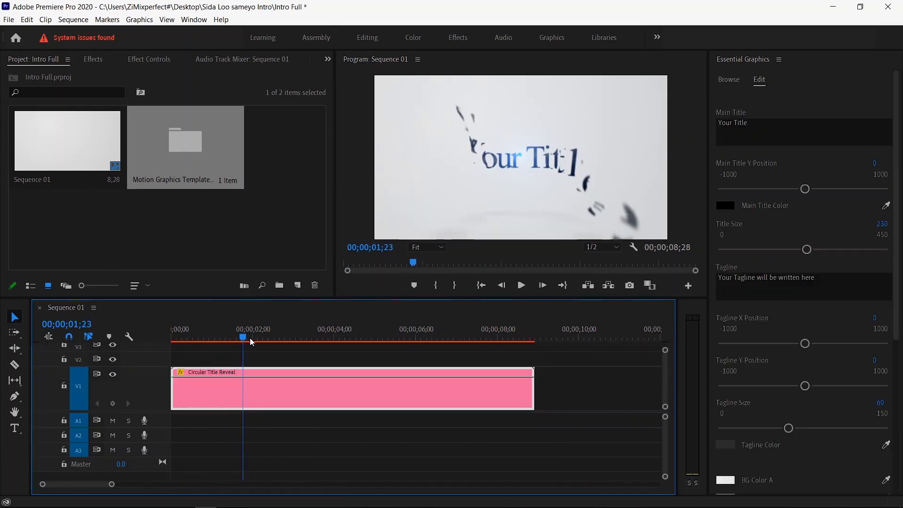
pyautogui.click(265, 340)
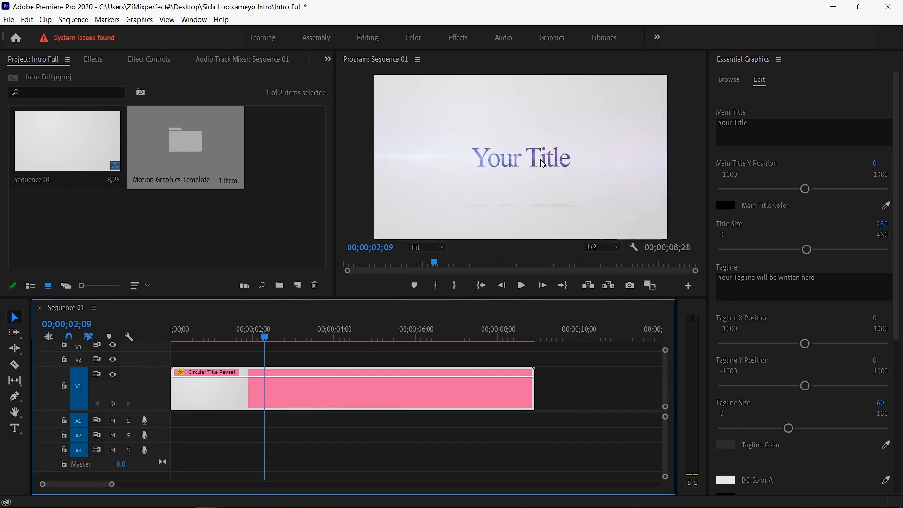
pyautogui.click(633, 147)
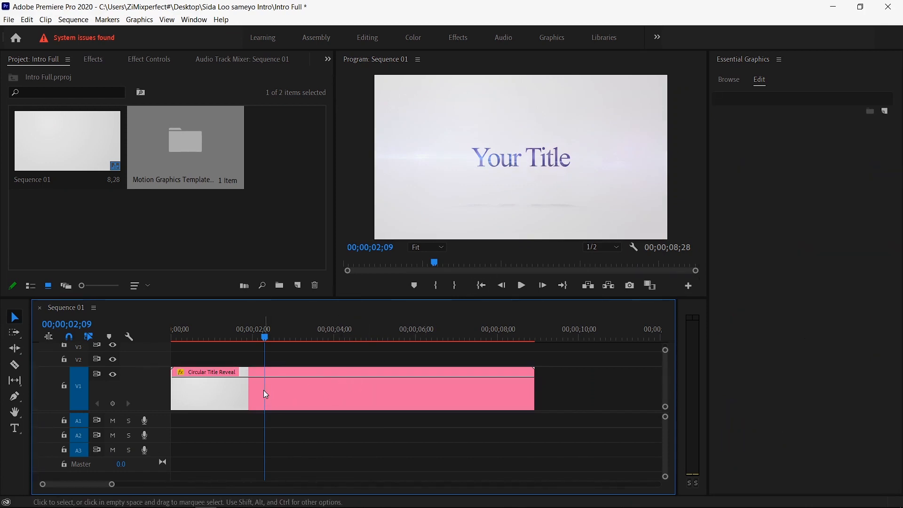
pyautogui.click(309, 394)
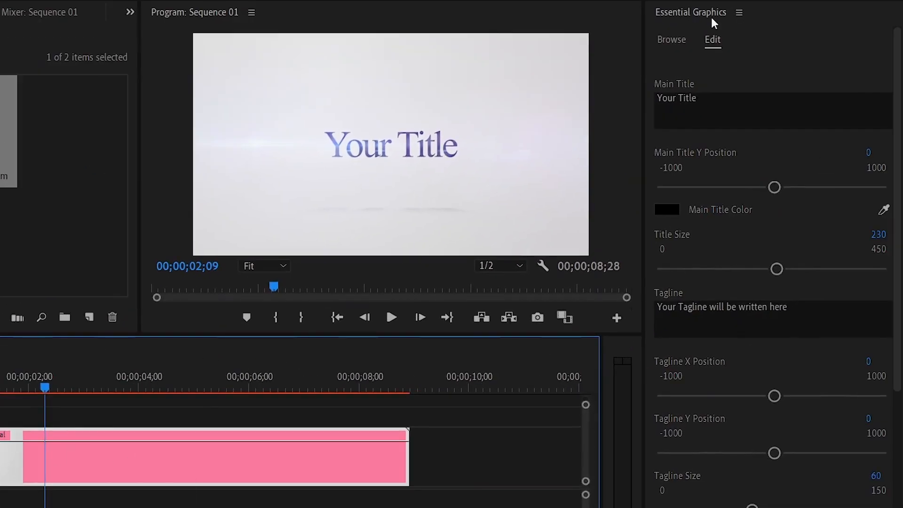
pyautogui.click(674, 47)
pyautogui.click(673, 44)
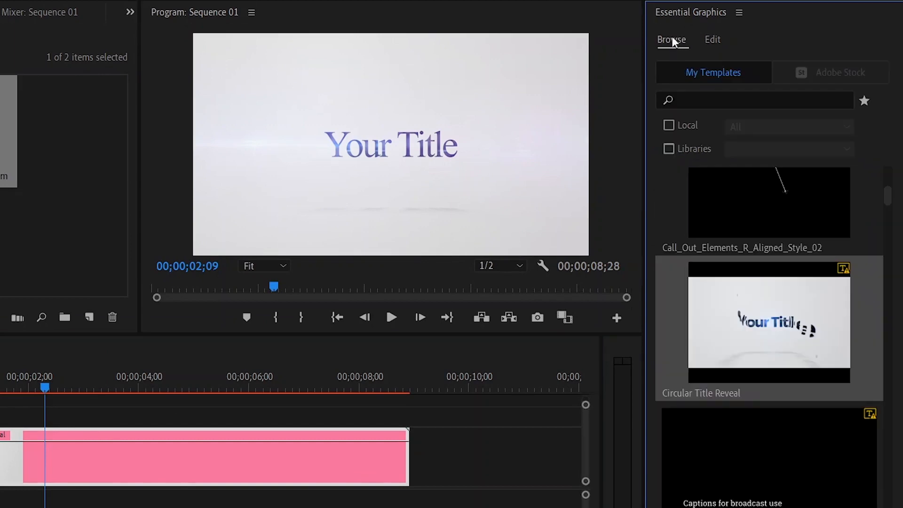
pyautogui.click(710, 39)
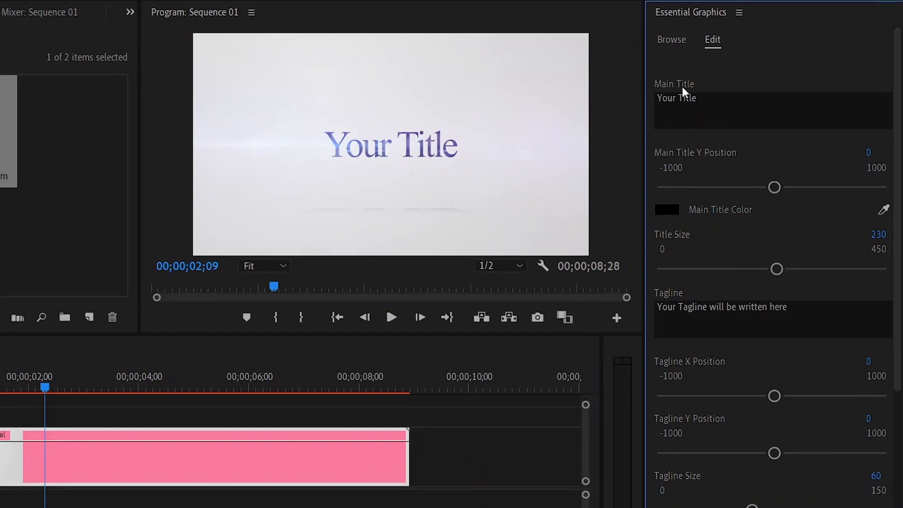
# - Set the template's main title text to "Zaak Multi" and check it in the preview at 00;00;02;22
pyautogui.click(695, 97)
pyautogui.write('Z')
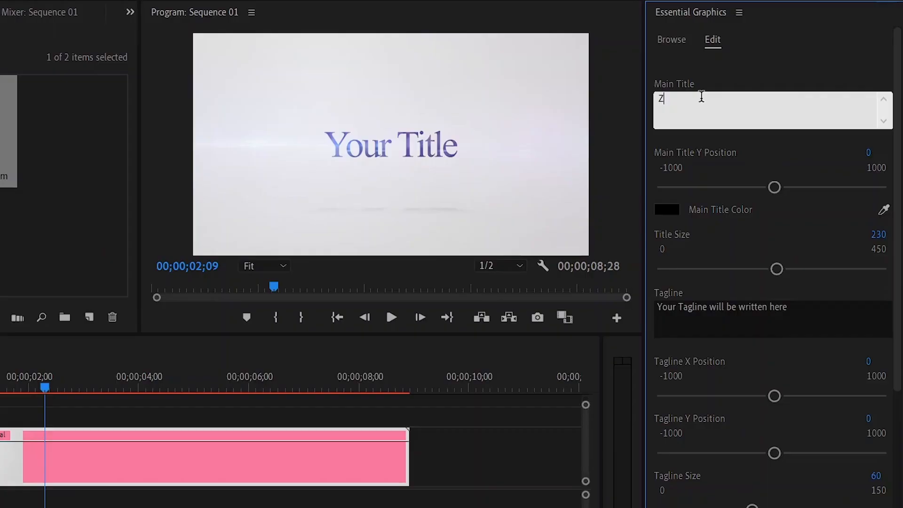
pyautogui.write('aak Multi')
pyautogui.click(707, 75)
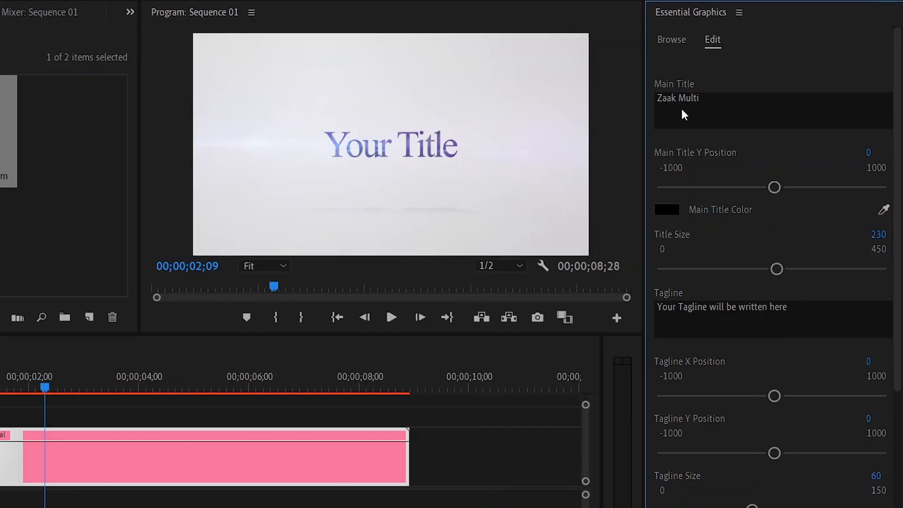
pyautogui.click(69, 386)
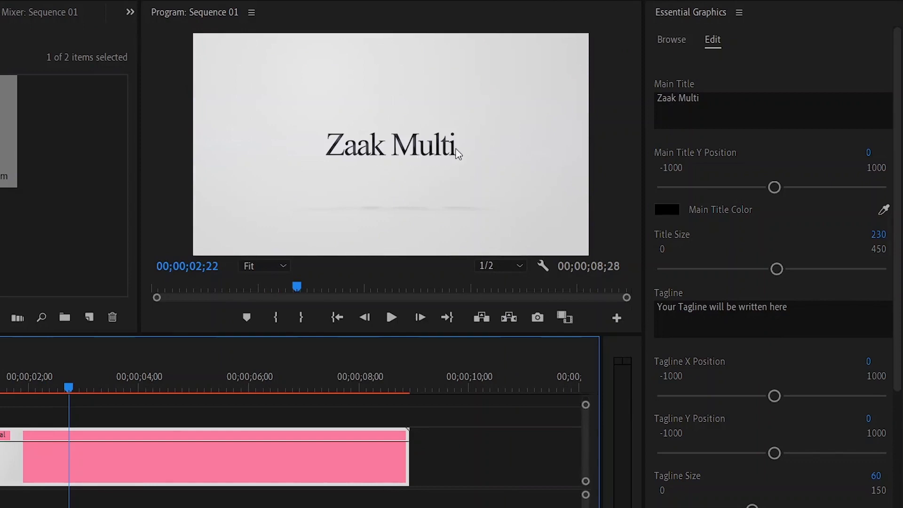
# - Move the playhead to 00;00;05;06 and replace the template's tagline with "ku kalsonaw naftaada"
pyautogui.moveTo(109, 387); pyautogui.dragTo(118, 388)
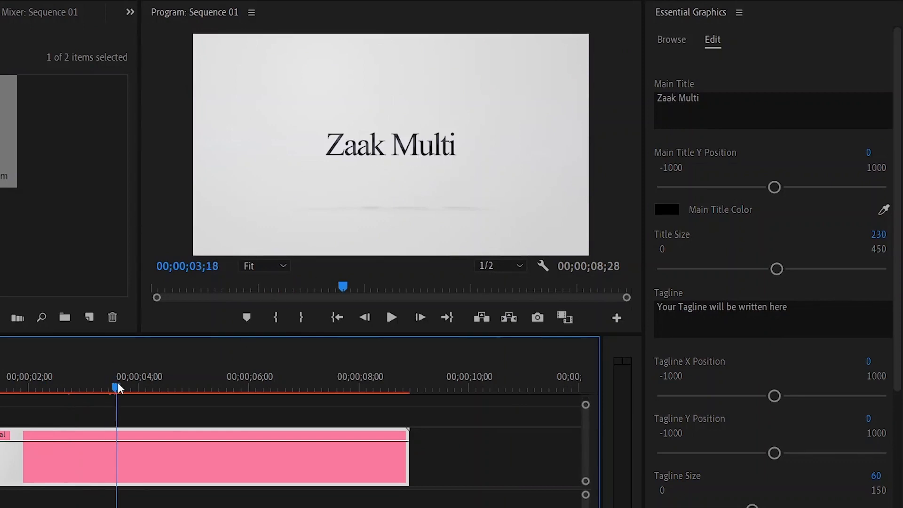
pyautogui.click(204, 387)
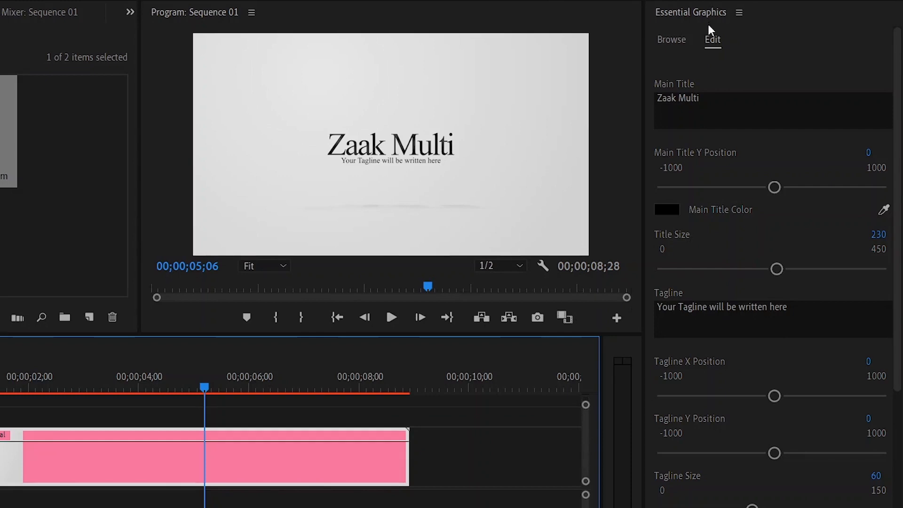
pyautogui.click(733, 308)
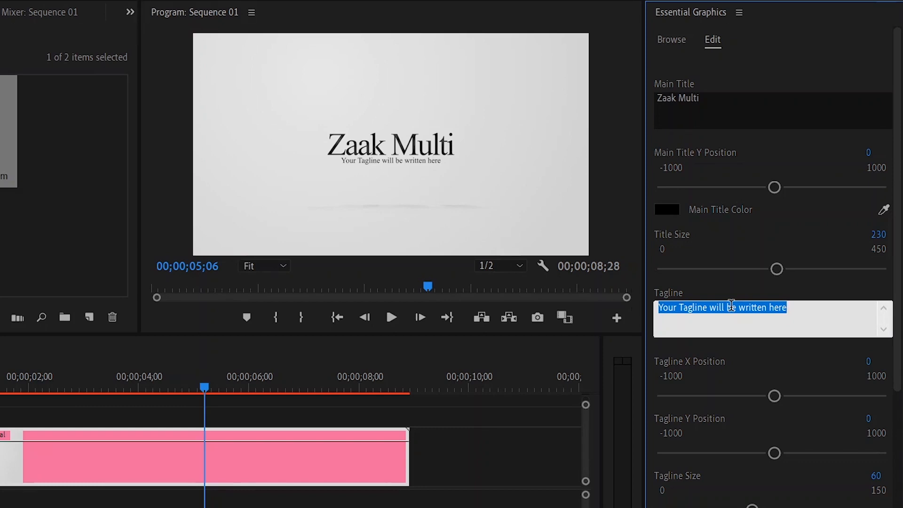
pyautogui.write('ku kalsonaw na')
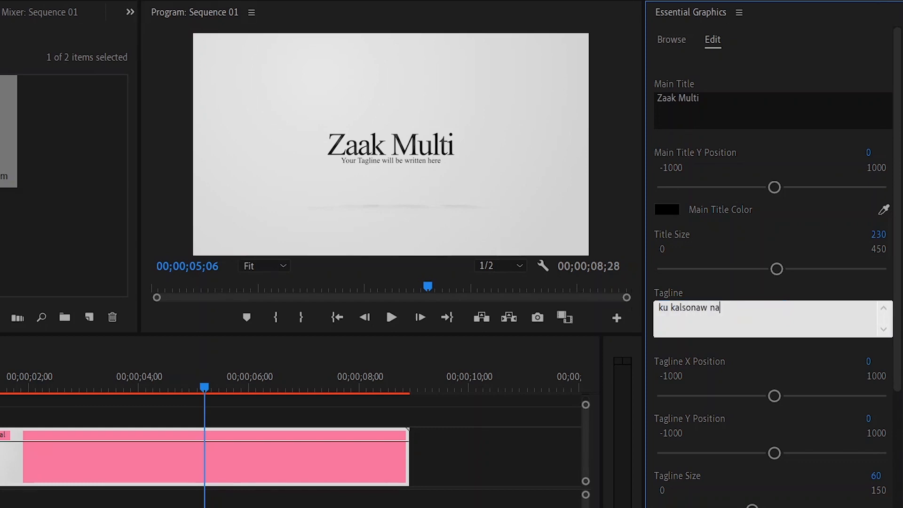
pyautogui.write('ftaada')
pyautogui.press('Escape')
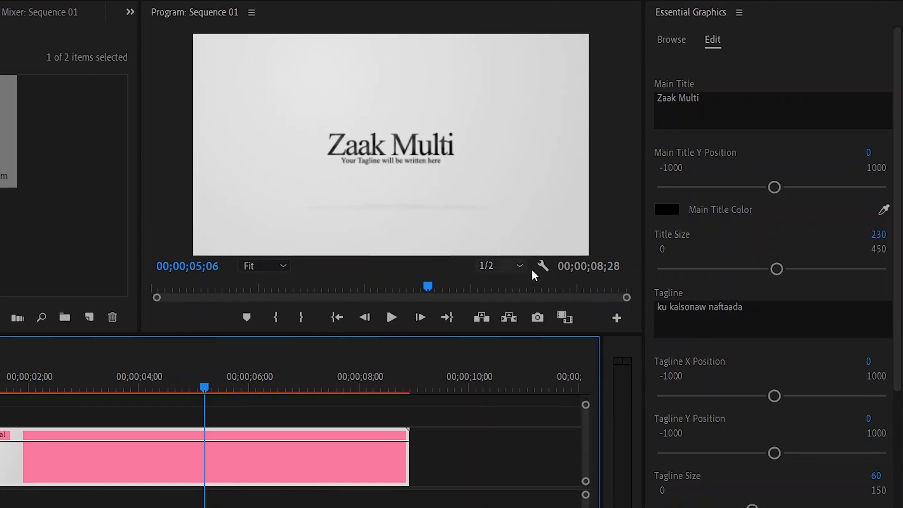
# - Return the playhead to the start of the sequence and play the customised title animation
pyautogui.click(389, 167)
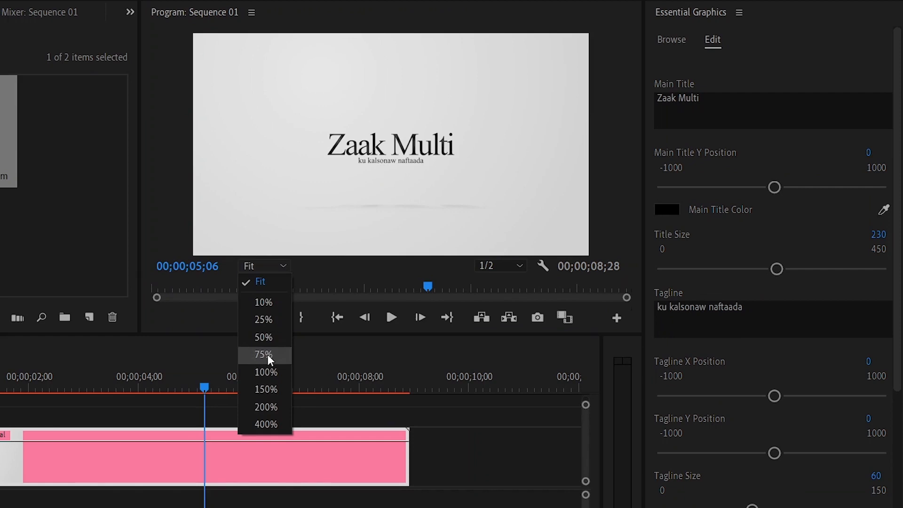
pyautogui.click(267, 355)
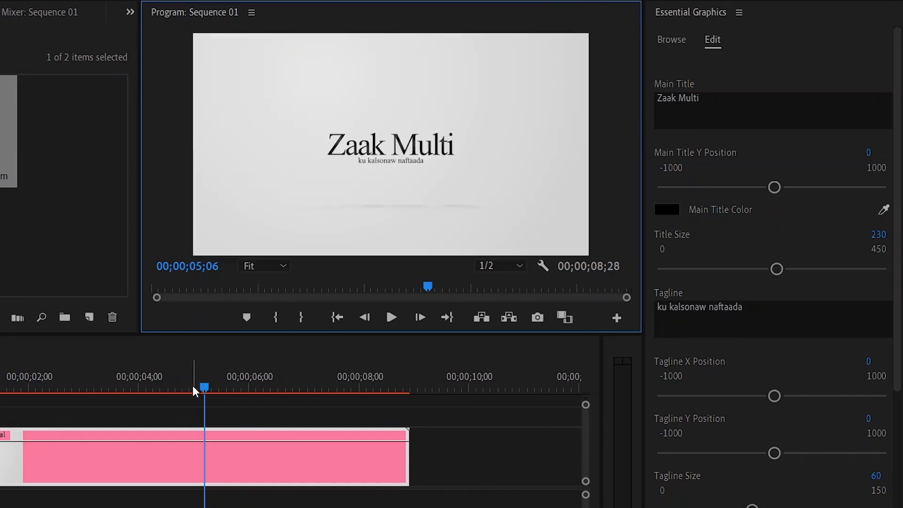
pyautogui.moveTo(136, 396); pyautogui.dragTo(0, 390)
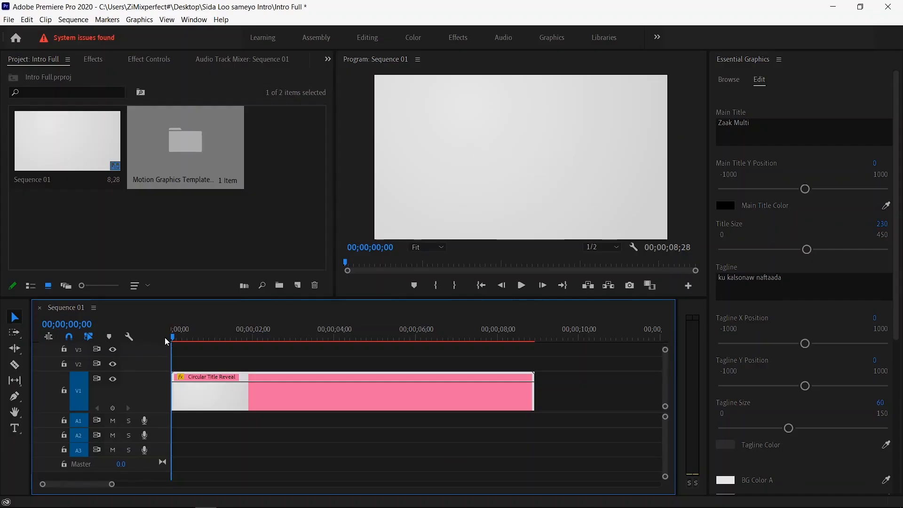
pyautogui.click(521, 285)
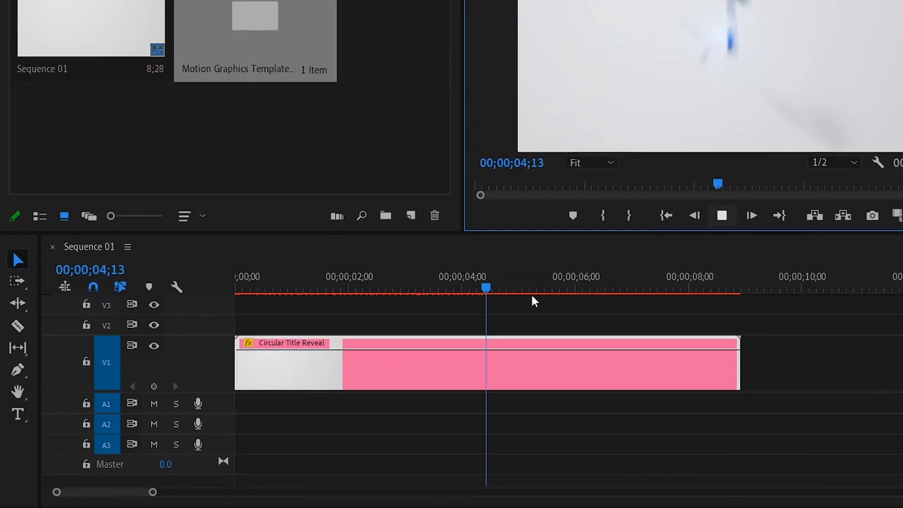
# - Mark In and Out points at the start and end of the Circular Title Reveal clip and render that range
pyautogui.moveTo(526, 286); pyautogui.dragTo(201, 283)
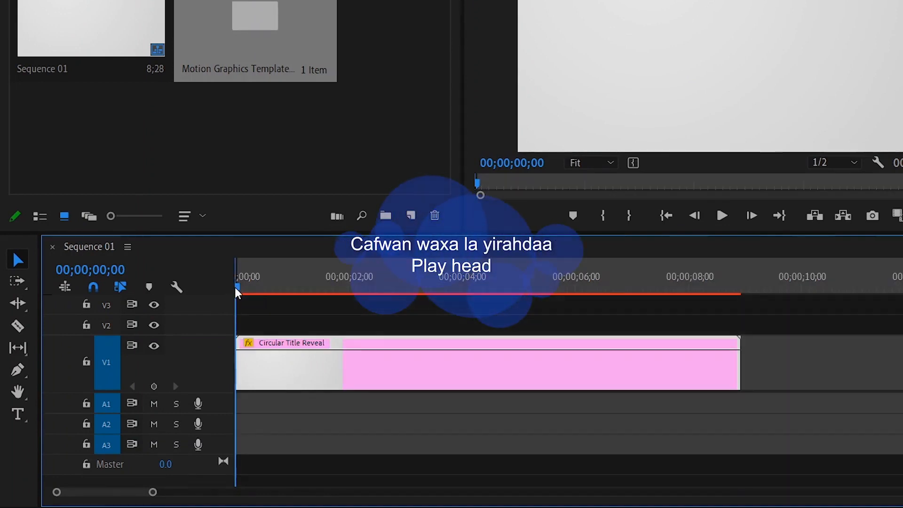
pyautogui.moveTo(747, 277); pyautogui.dragTo(739, 277)
pyautogui.click(437, 288)
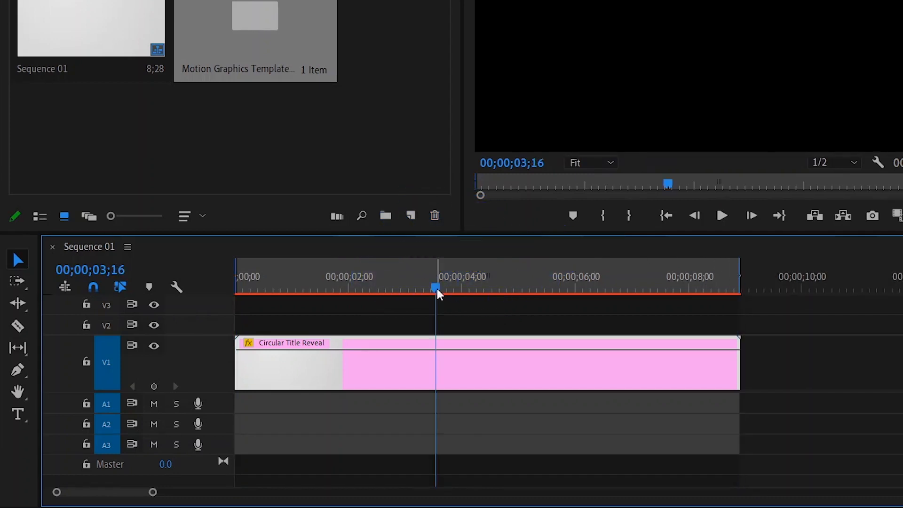
pyautogui.press('Return')
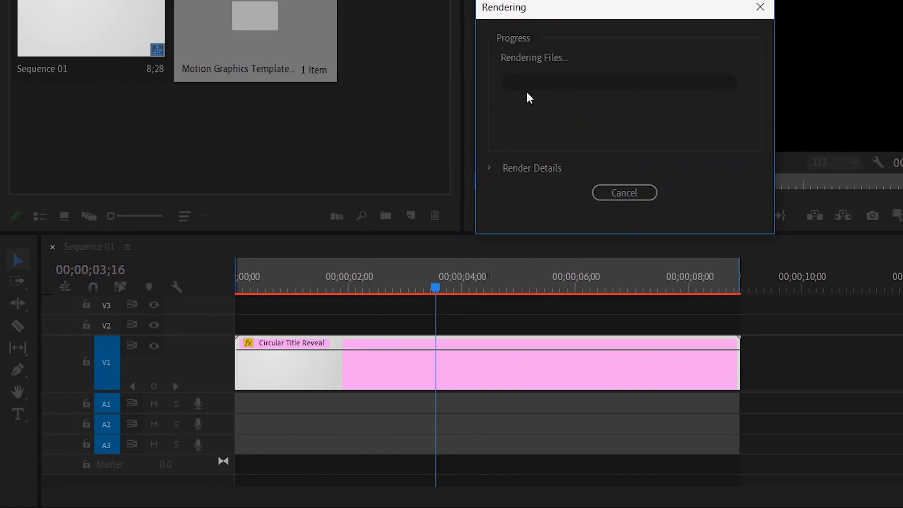